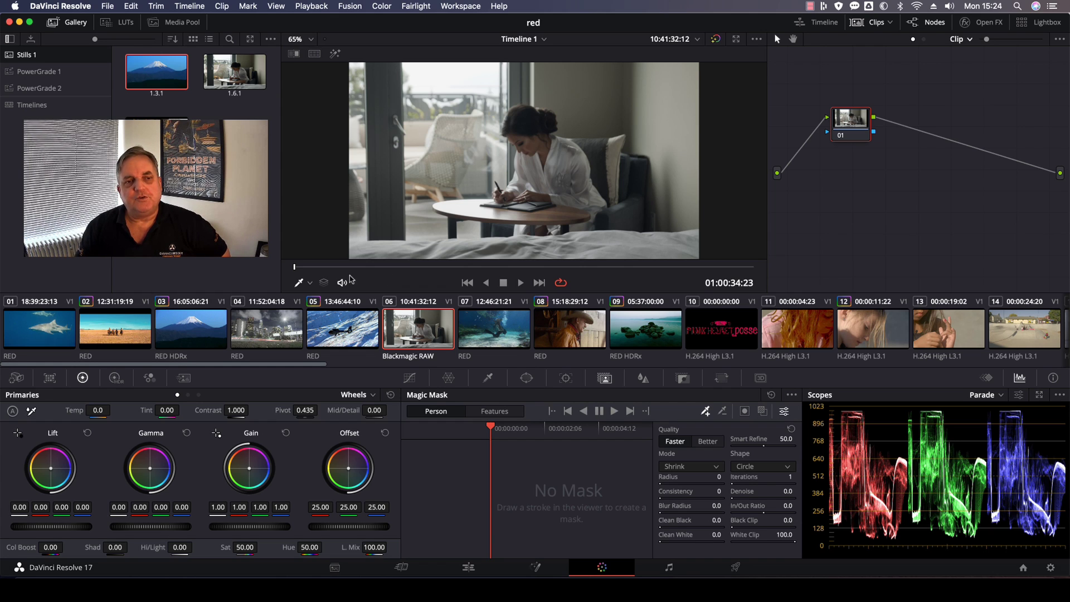
# - On node 01, set Lift to -0.02 and Gain to 1.02, lower gamma slightly, and raise saturation to 66.60
pyautogui.click(487, 379)
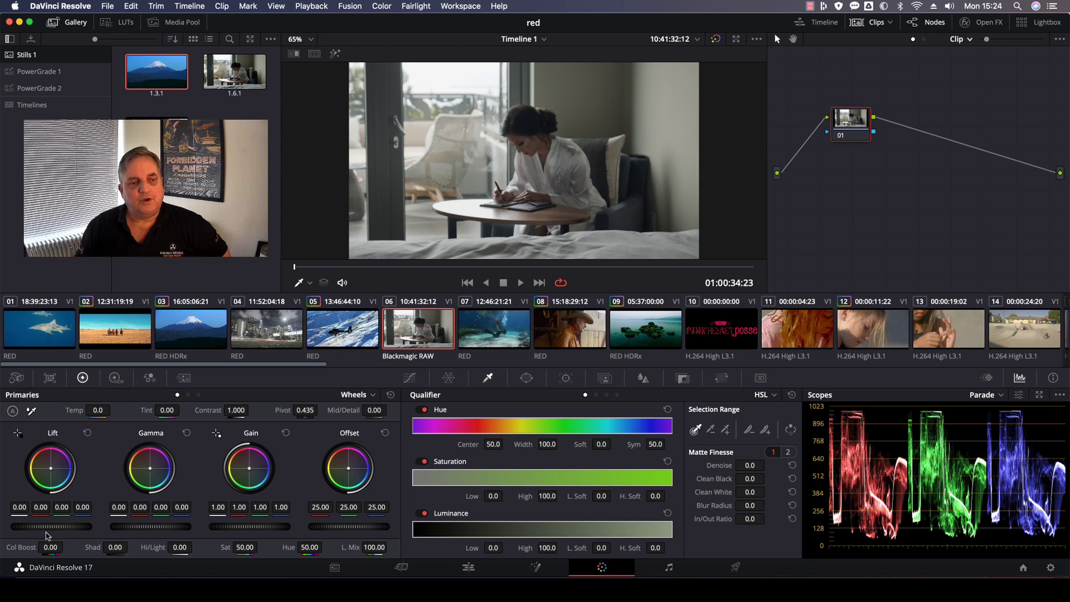
pyautogui.moveTo(53, 526); pyautogui.dragTo(46, 526)
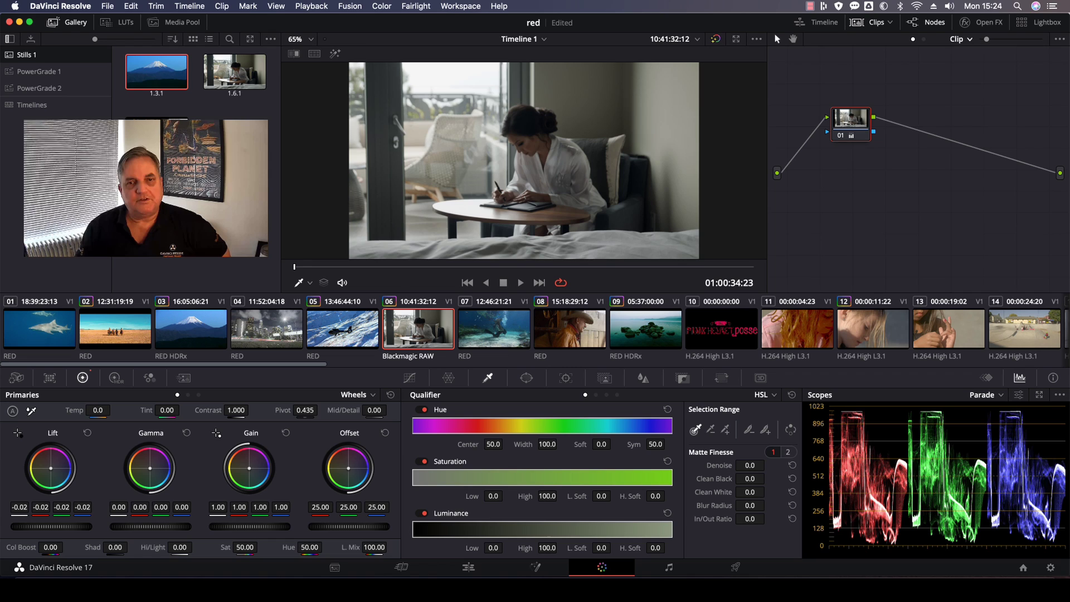
pyautogui.moveTo(249, 526); pyautogui.dragTo(252, 526)
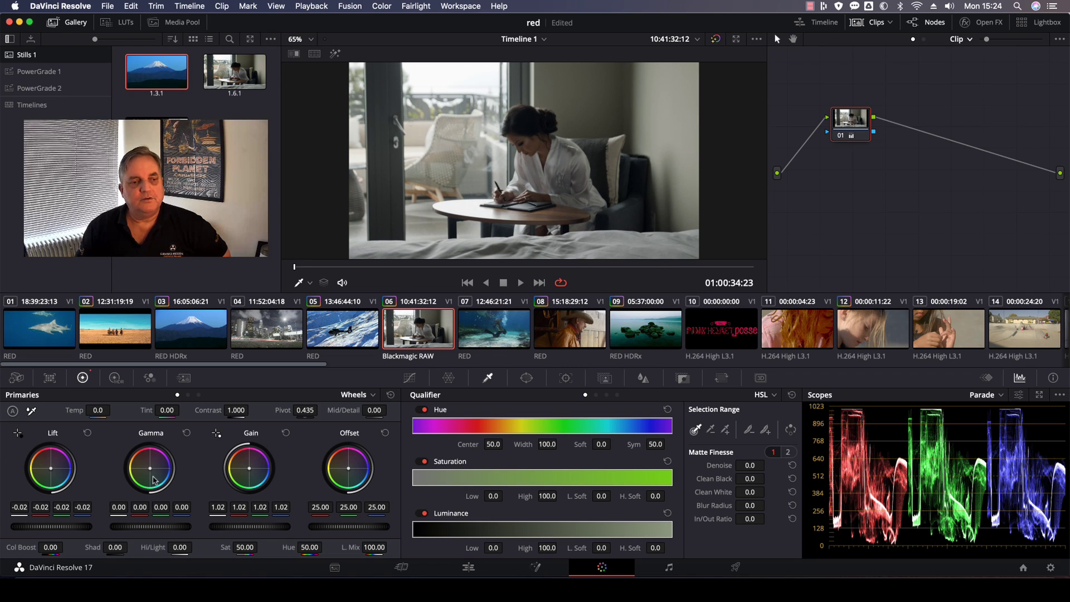
pyautogui.moveTo(150, 468); pyautogui.dragTo(151, 466)
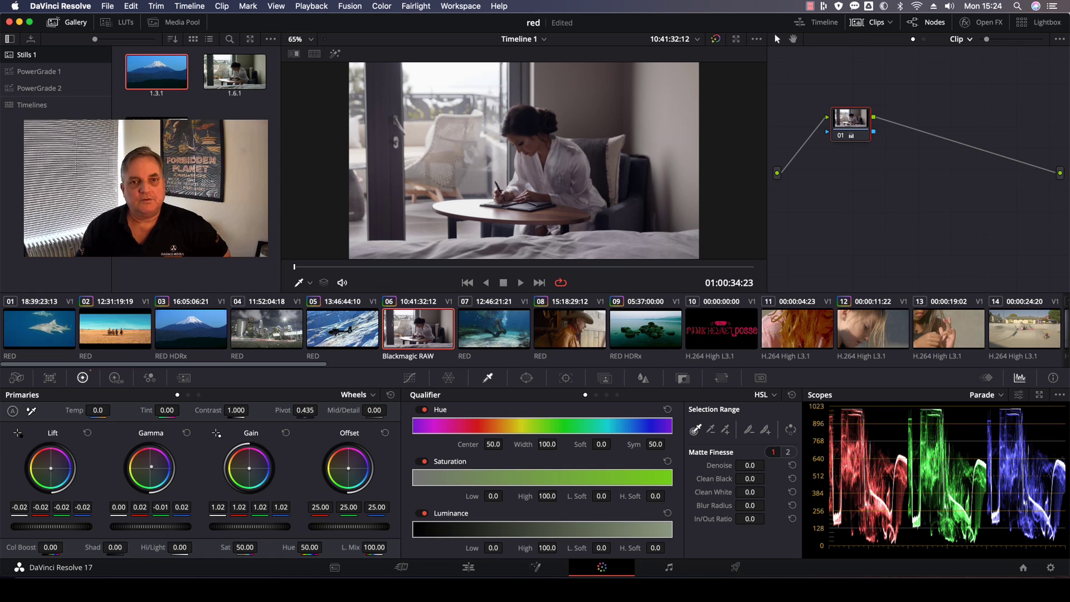
pyautogui.moveTo(170, 526); pyautogui.dragTo(165, 529)
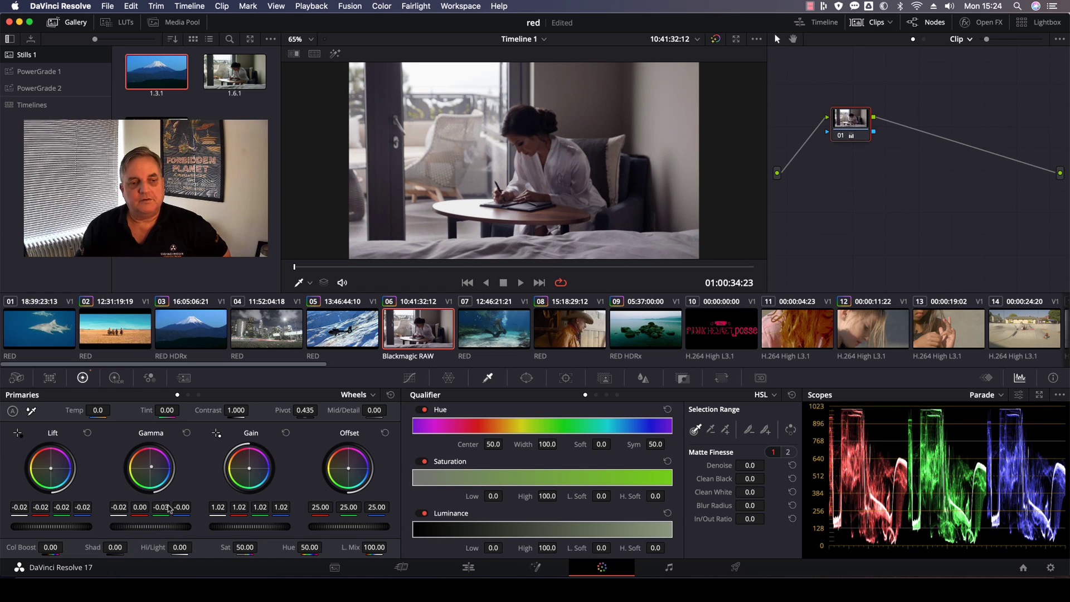
pyautogui.moveTo(243, 547); pyautogui.dragTo(262, 547)
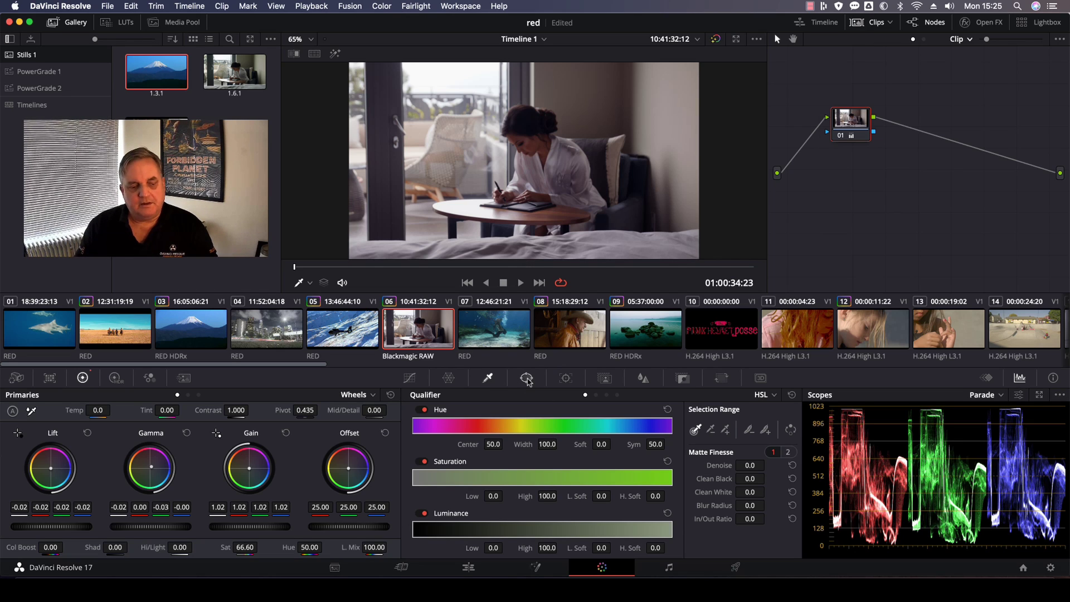
# - Add a serial node with a circle window stretched into a wide oval (aspect 76.84) around the writing woman
pyautogui.hotkey('alt', 's')
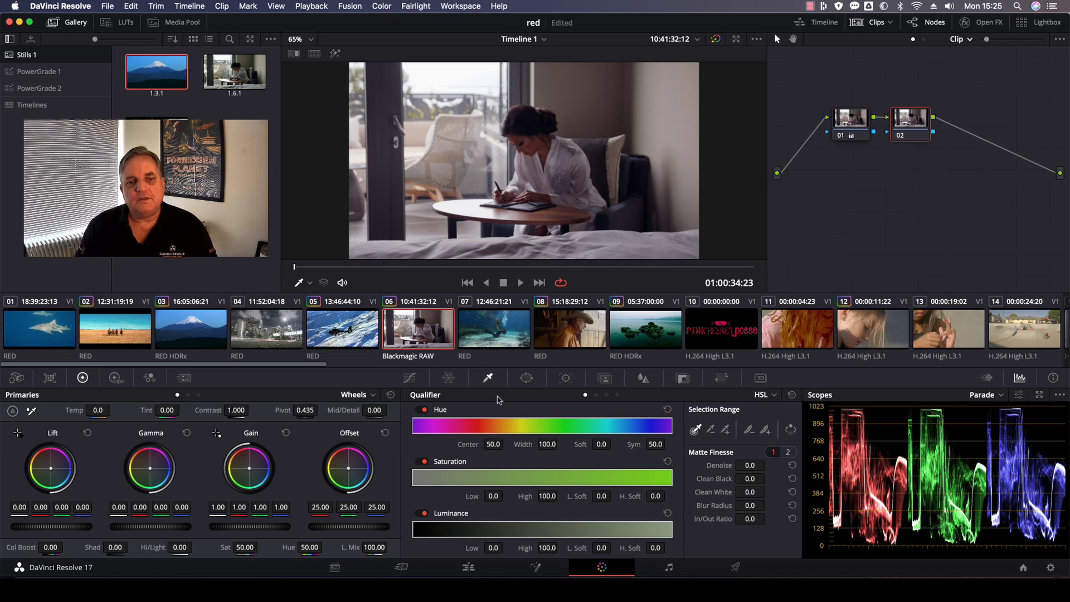
pyautogui.click(523, 379)
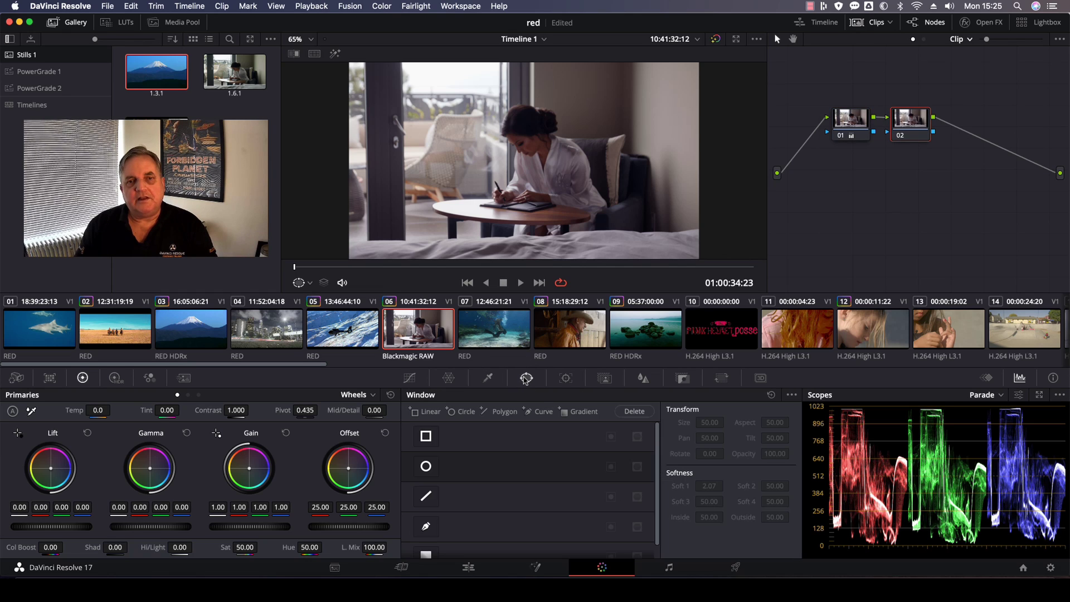
pyautogui.click(427, 467)
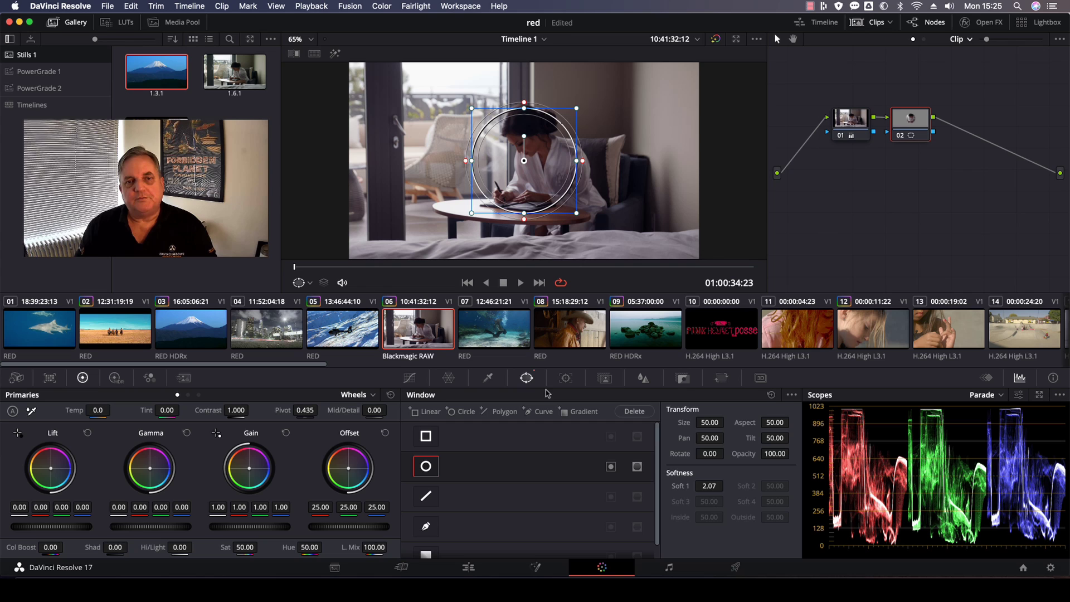
pyautogui.moveTo(585, 161); pyautogui.dragTo(675, 98)
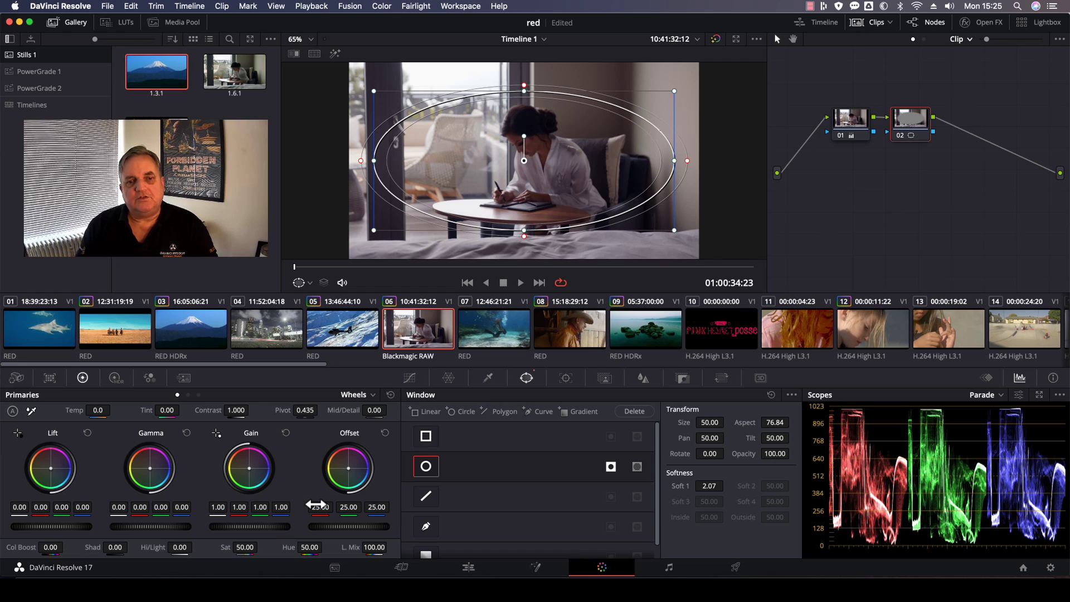
# - Invert the custom curve on the second node so everything outside the oval turns bright and washed out
pyautogui.click(409, 378)
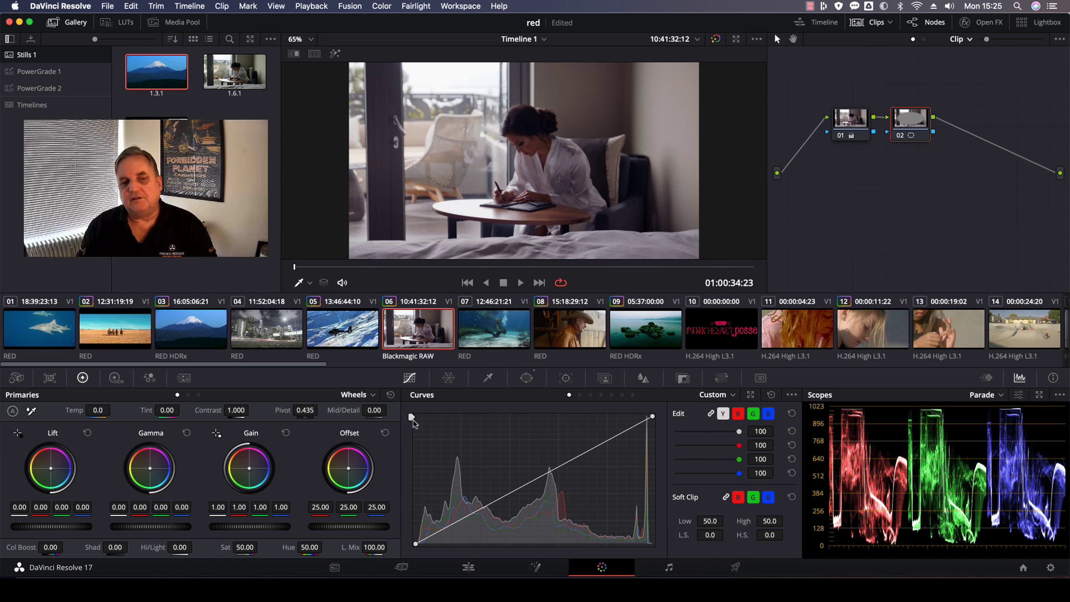
pyautogui.click(411, 418)
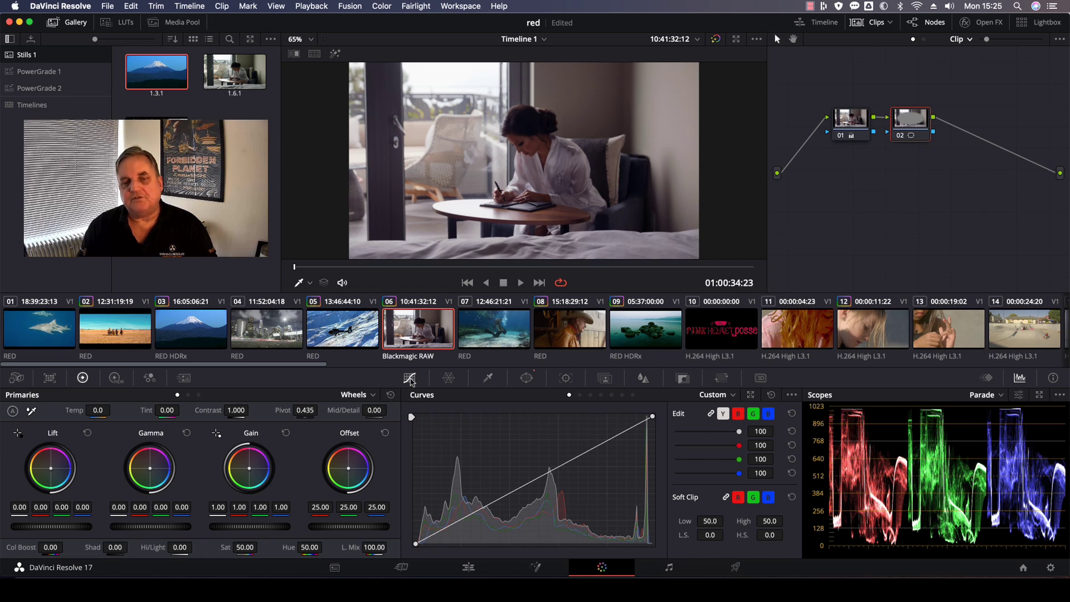
pyautogui.moveTo(652, 417); pyautogui.dragTo(652, 543)
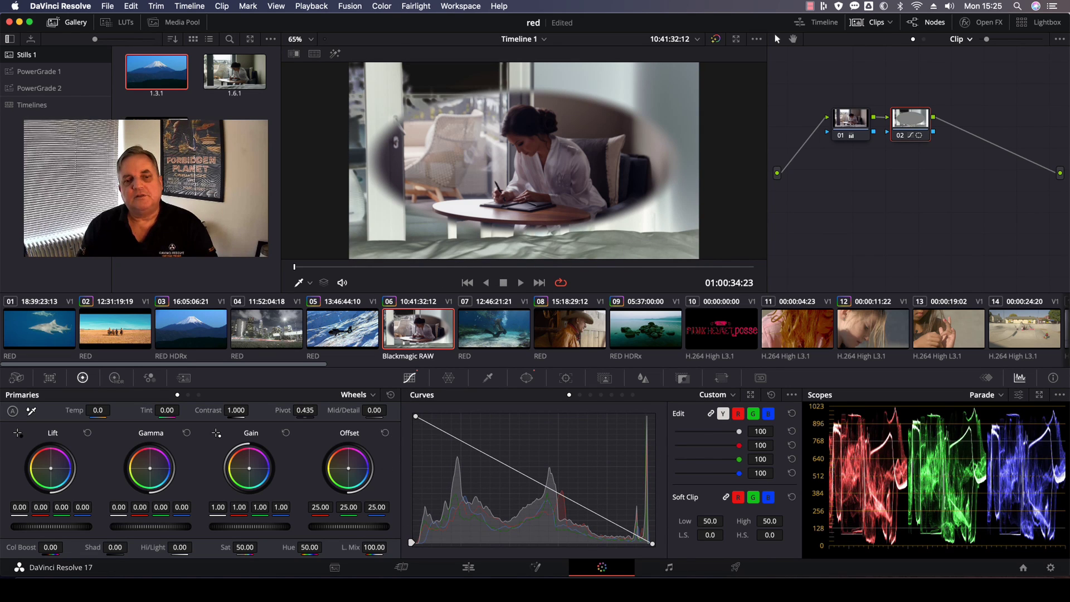
# - Compare the shot with and without the inverted-curve vignette, keeping the vignette applied
pyautogui.press('super+z')
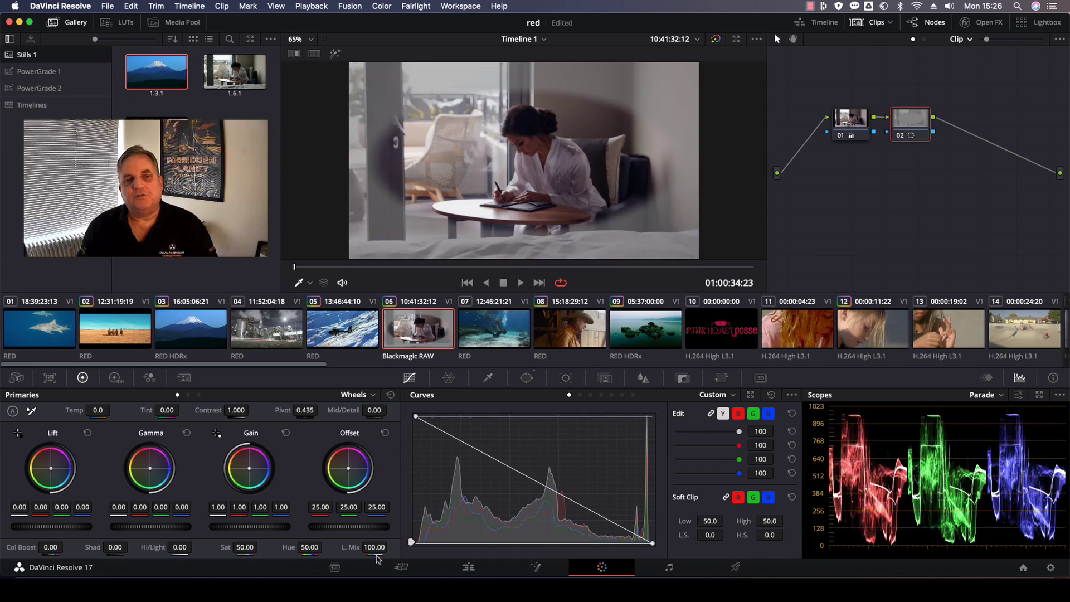
pyautogui.press('super+shift+z')
pyautogui.press('super+z')
pyautogui.press('super+shift+z')
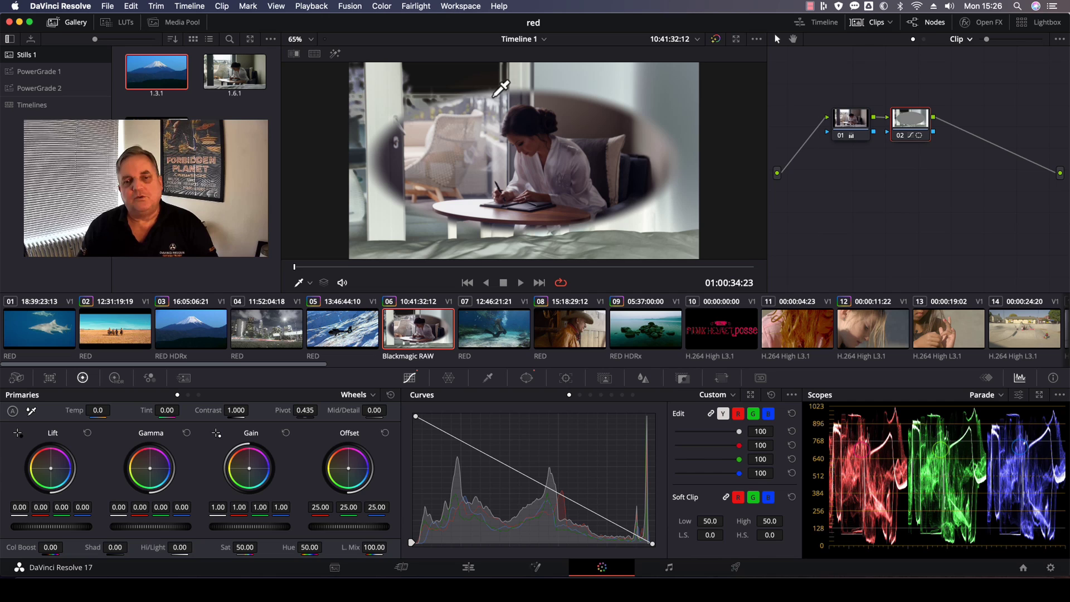
# - Set the oval window's Soft 1 to 24.57 and enlarge its size to 55.14
pyautogui.click(526, 378)
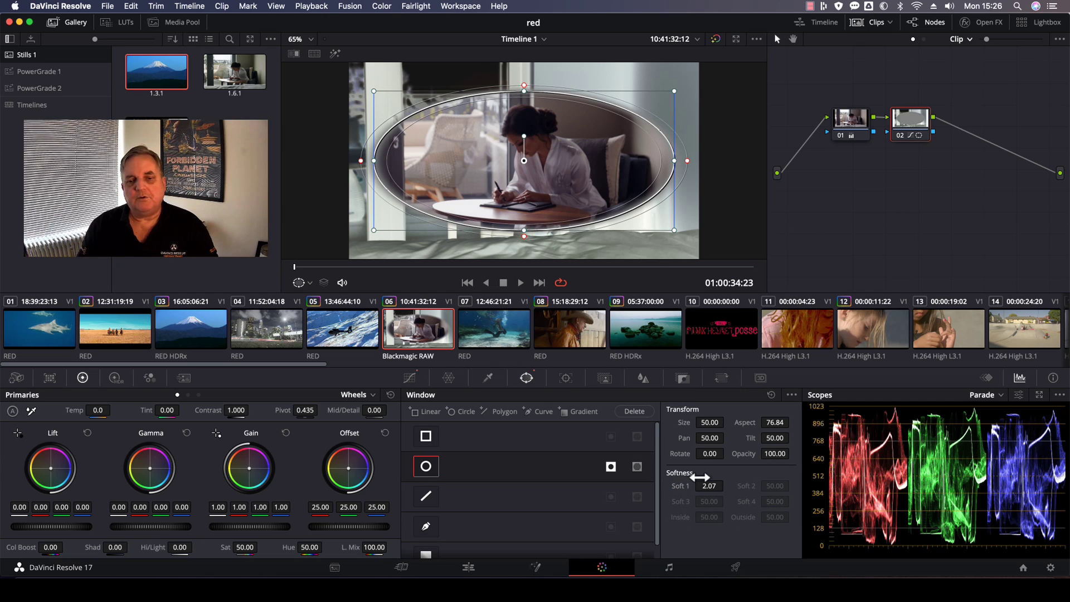
pyautogui.moveTo(708, 485); pyautogui.dragTo(750, 486)
pyautogui.moveTo(757, 304); pyautogui.dragTo(775, 427)
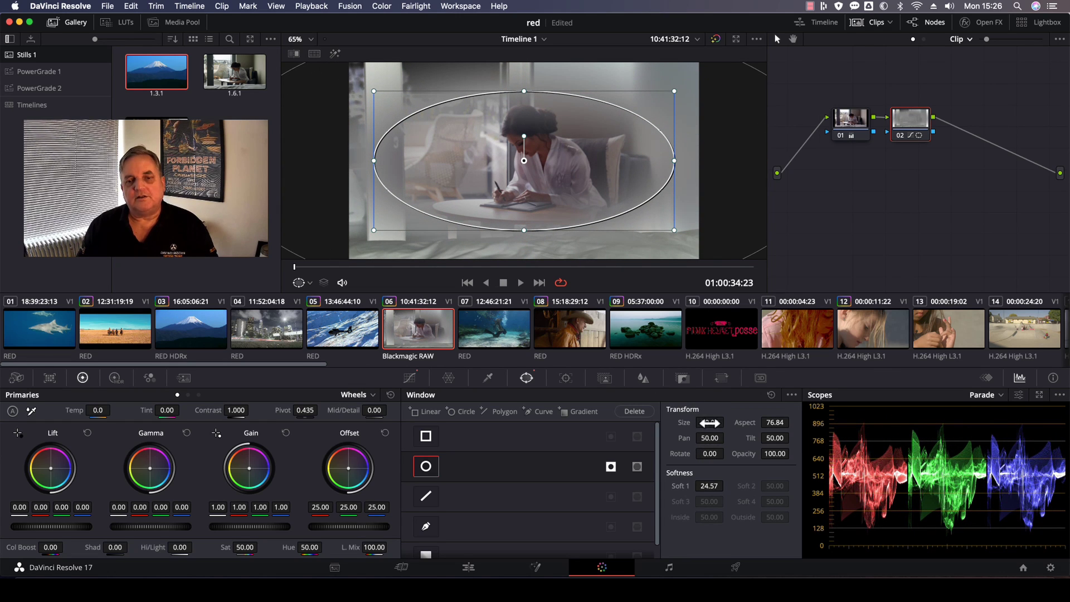
pyautogui.moveTo(711, 422); pyautogui.dragTo(737, 422)
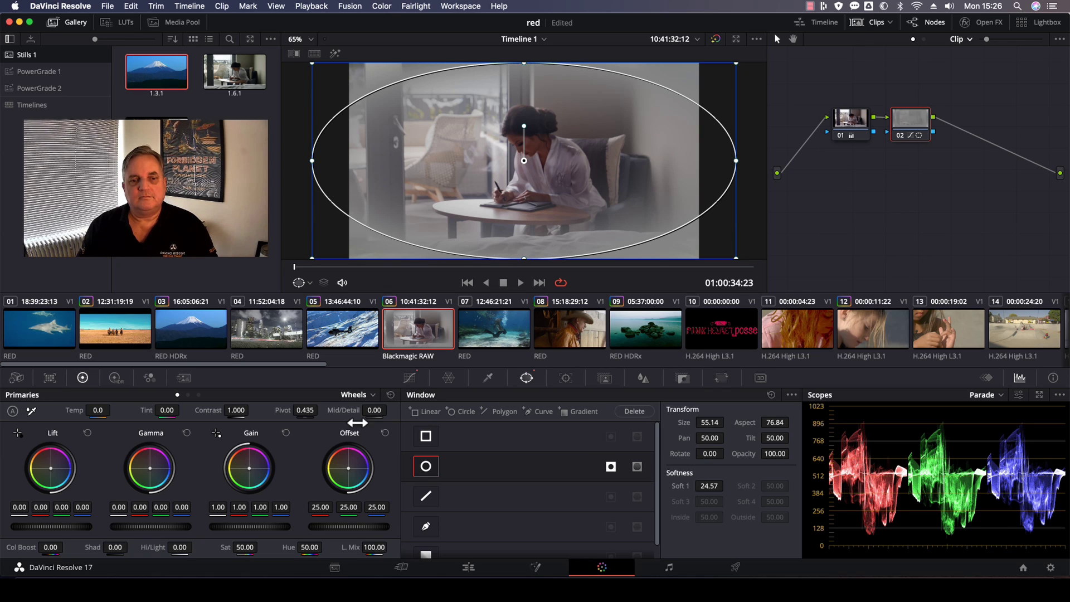
pyautogui.click(409, 378)
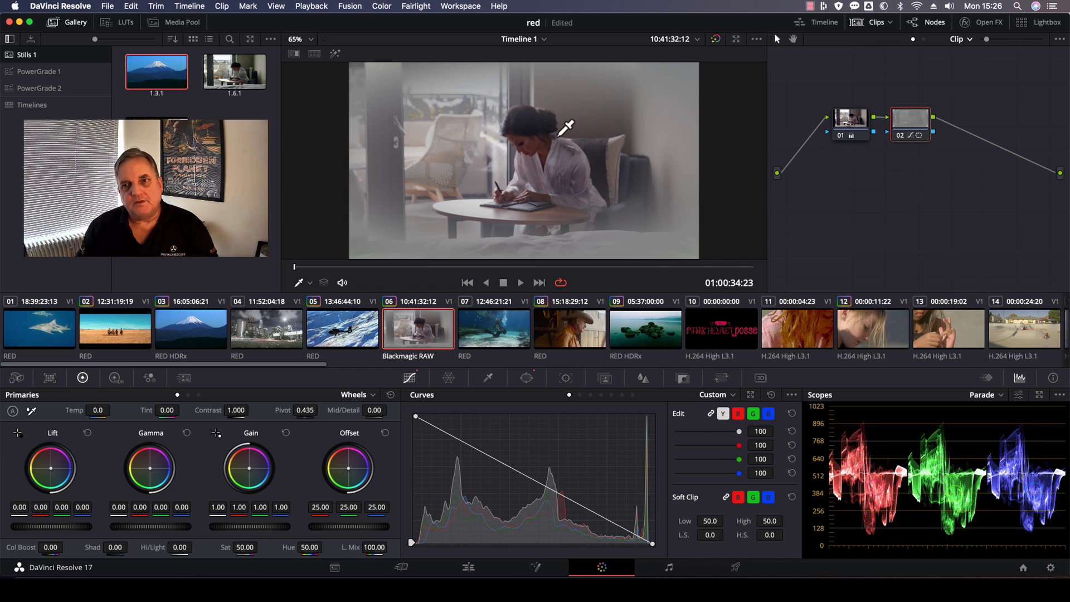
# - Add parallel node 02 beside node 01, merged through a mixer into node 04, and tidy the node layout
pyautogui.moveTo(841, 121); pyautogui.dragTo(830, 126)
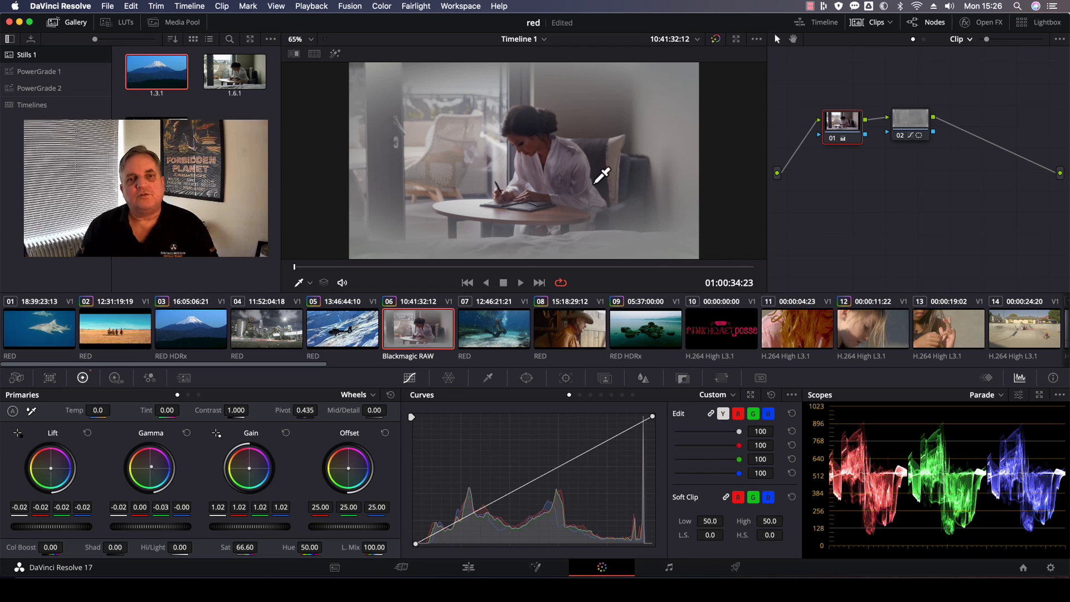
pyautogui.moveTo(912, 117); pyautogui.dragTo(918, 118)
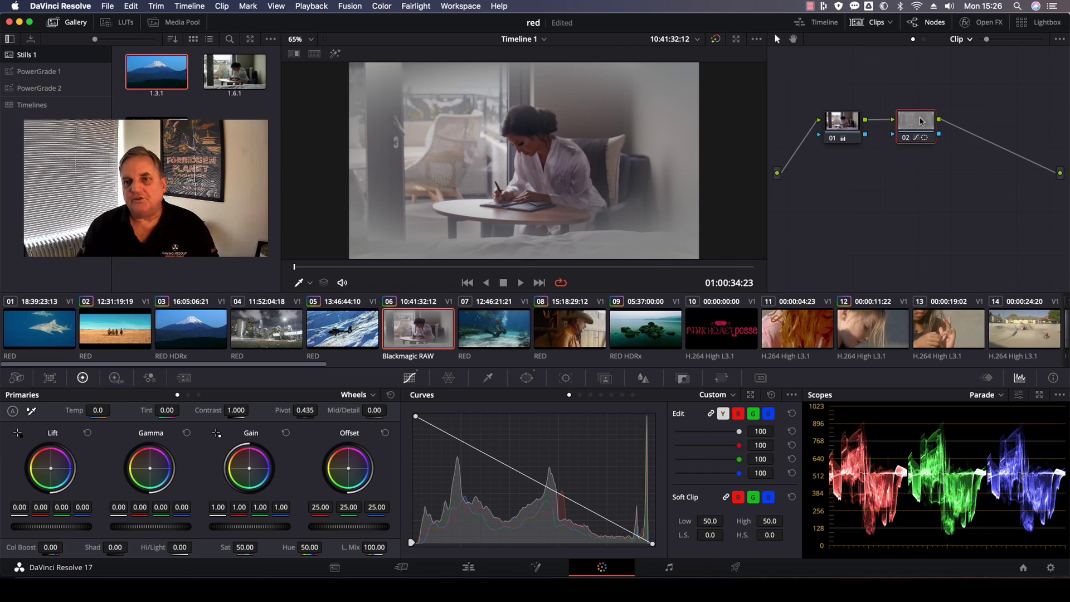
pyautogui.click(841, 120)
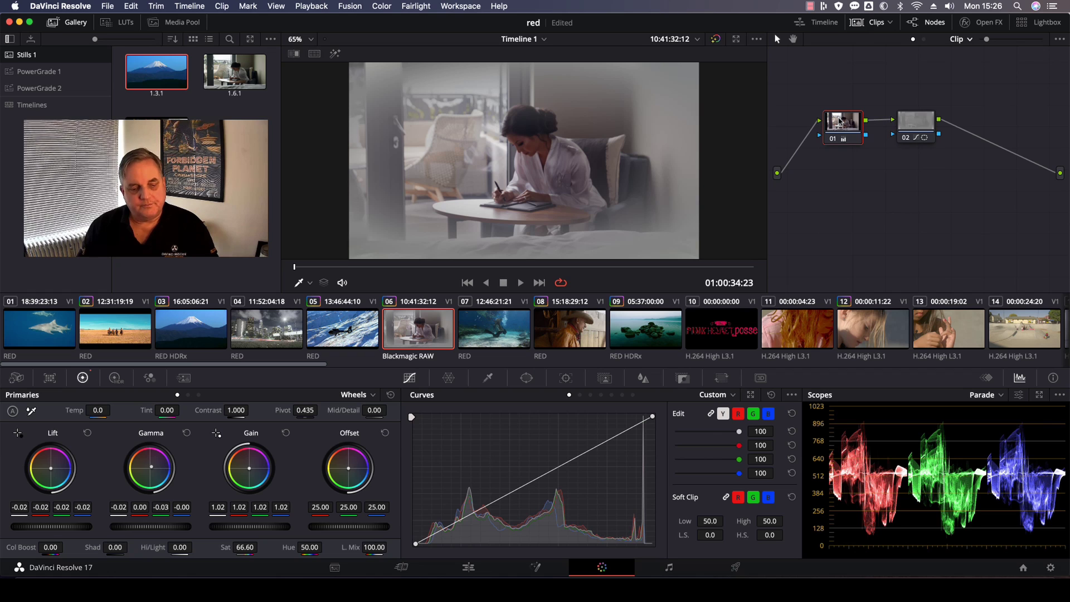
pyautogui.hotkey('alt', 'l')
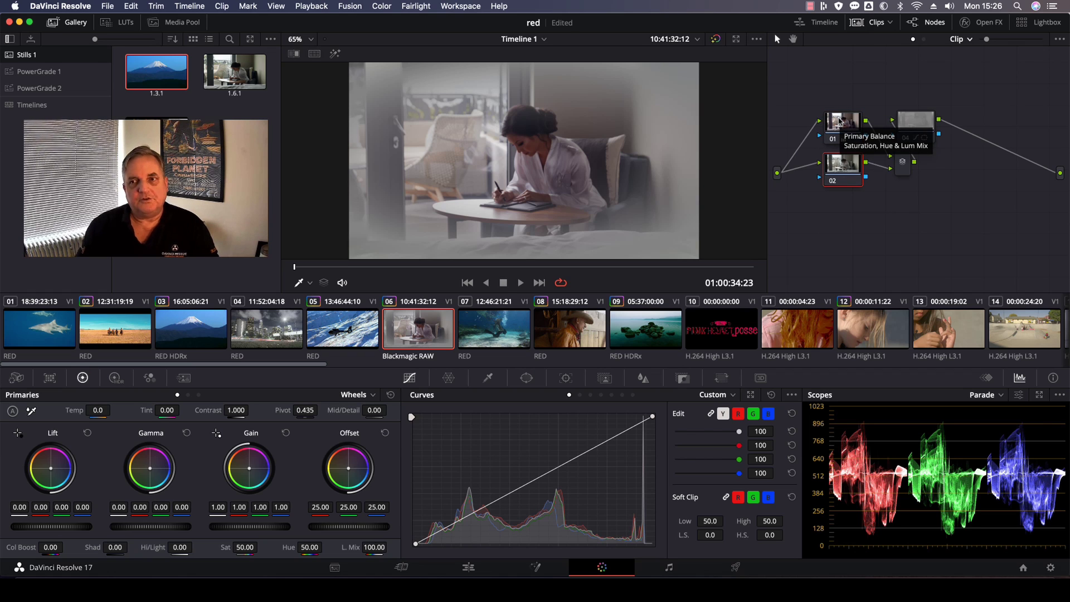
pyautogui.moveTo(851, 164); pyautogui.dragTo(857, 208)
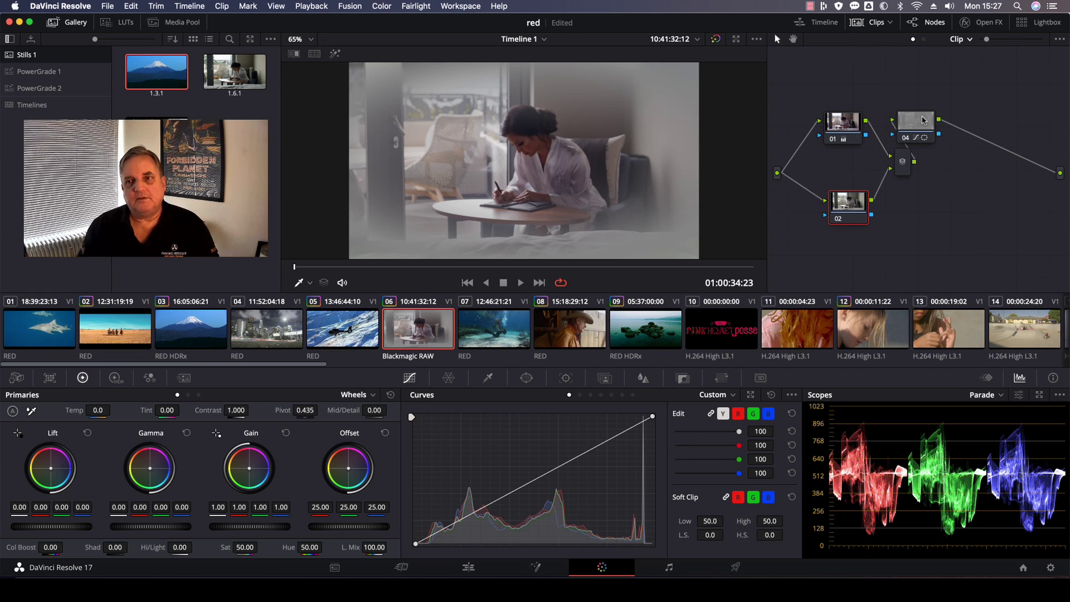
pyautogui.moveTo(923, 120); pyautogui.dragTo(960, 119)
pyautogui.click(851, 206)
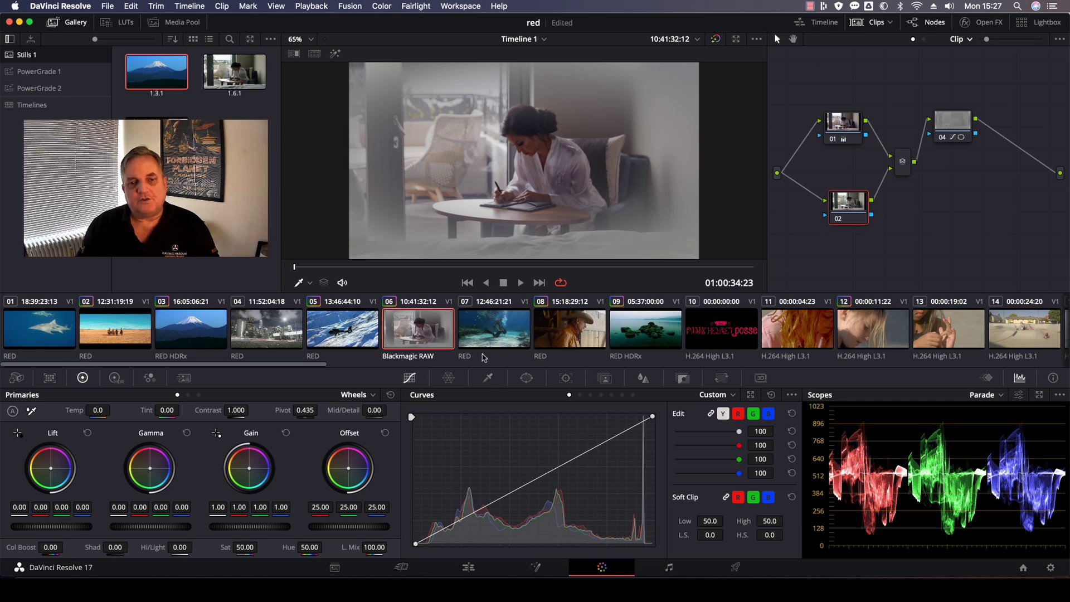
# - Key the bright highlights in node 02 with the HSL qualifier, narrowing luminance to 62.4–74.0
pyautogui.click(487, 379)
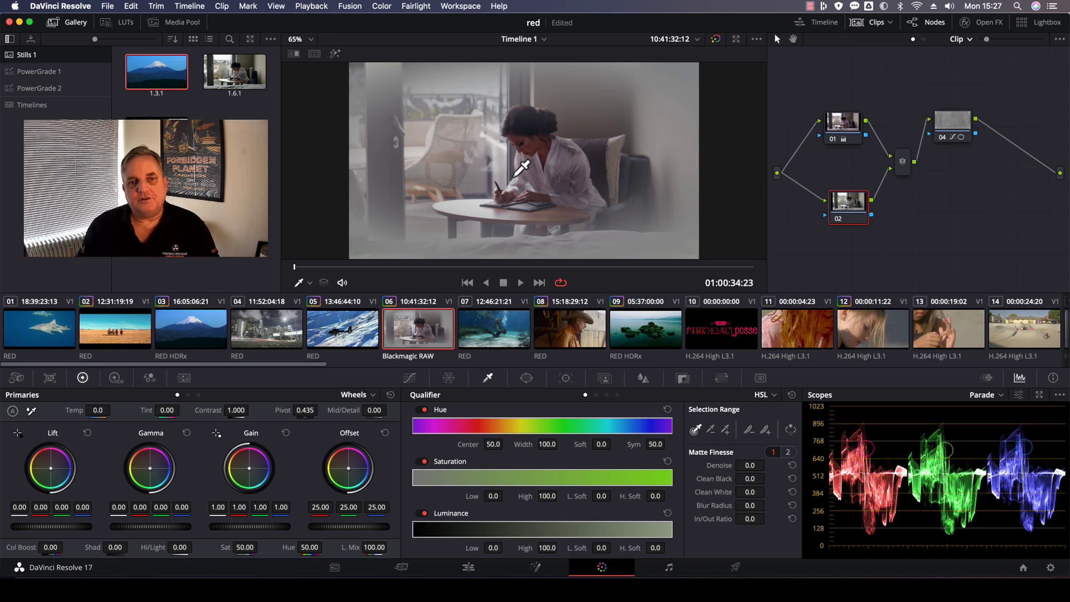
pyautogui.click(515, 175)
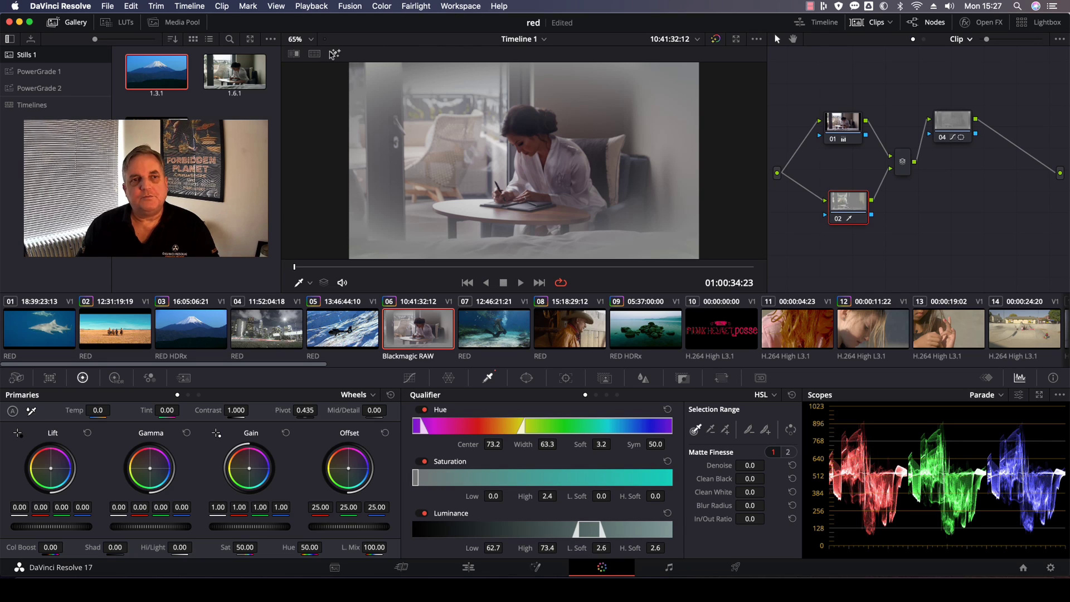
pyautogui.click(335, 53)
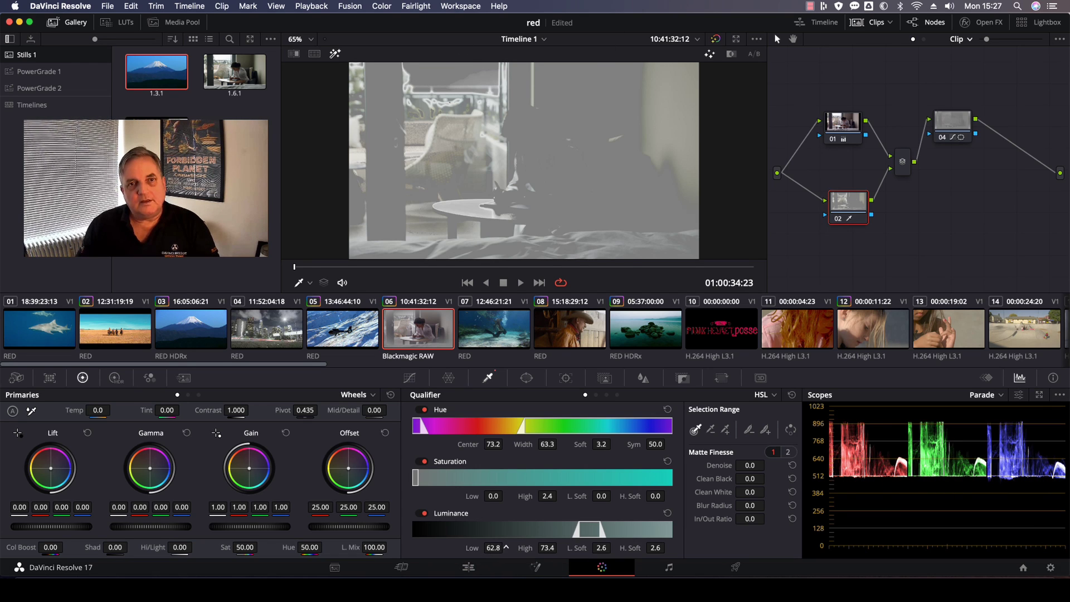
pyautogui.moveTo(506, 547); pyautogui.dragTo(559, 547)
pyautogui.moveTo(504, 496); pyautogui.dragTo(559, 496)
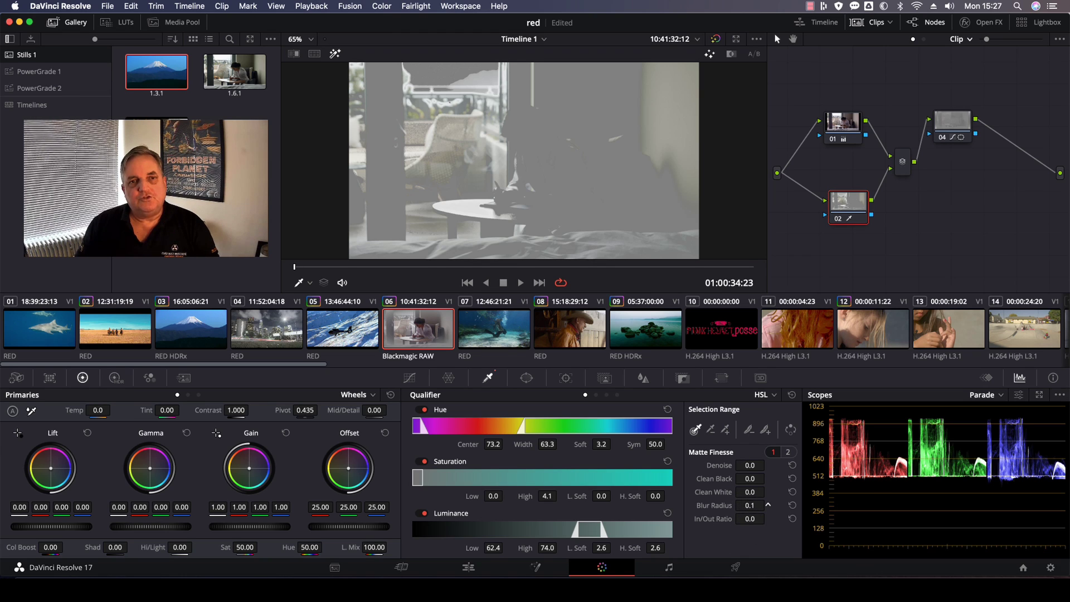
# - Clean the highlight key with blur radius 61.3 and denoise 84.0
pyautogui.moveTo(749, 504); pyautogui.dragTo(736, 529)
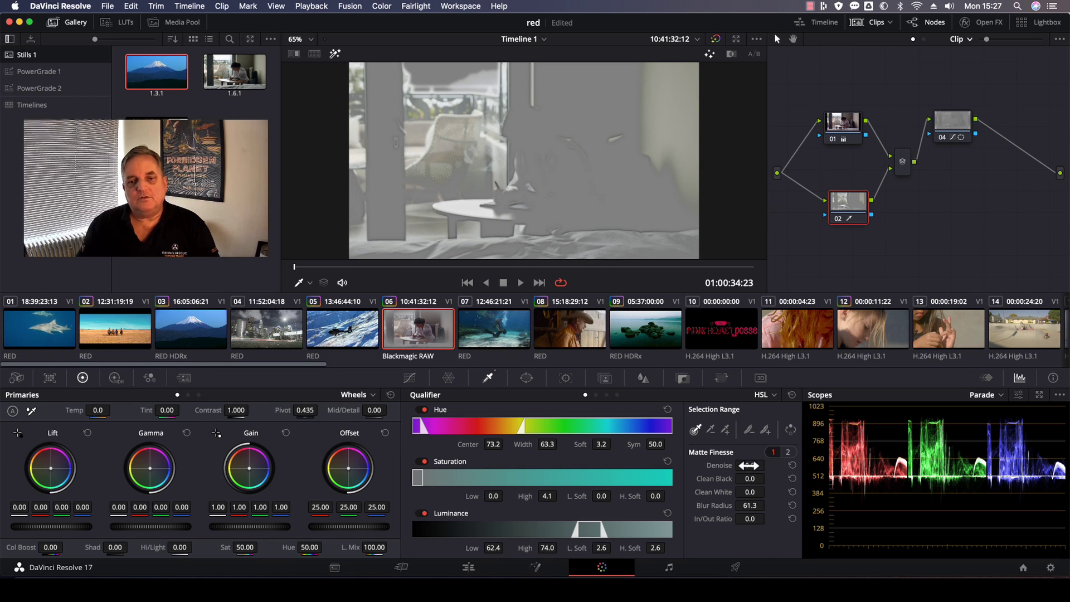
pyautogui.moveTo(768, 465); pyautogui.dragTo(767, 465)
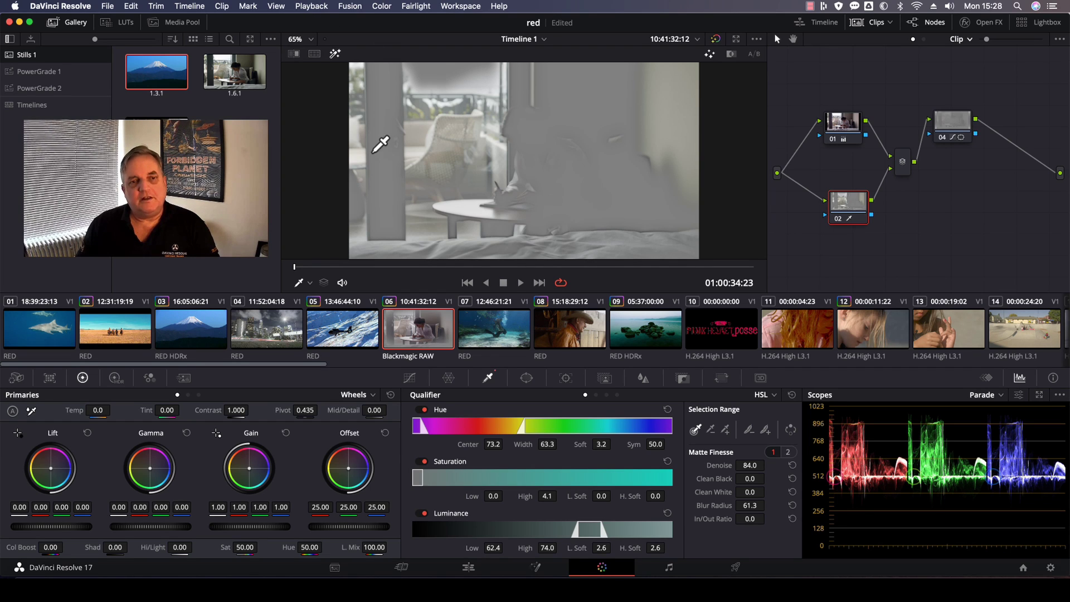
pyautogui.click(335, 54)
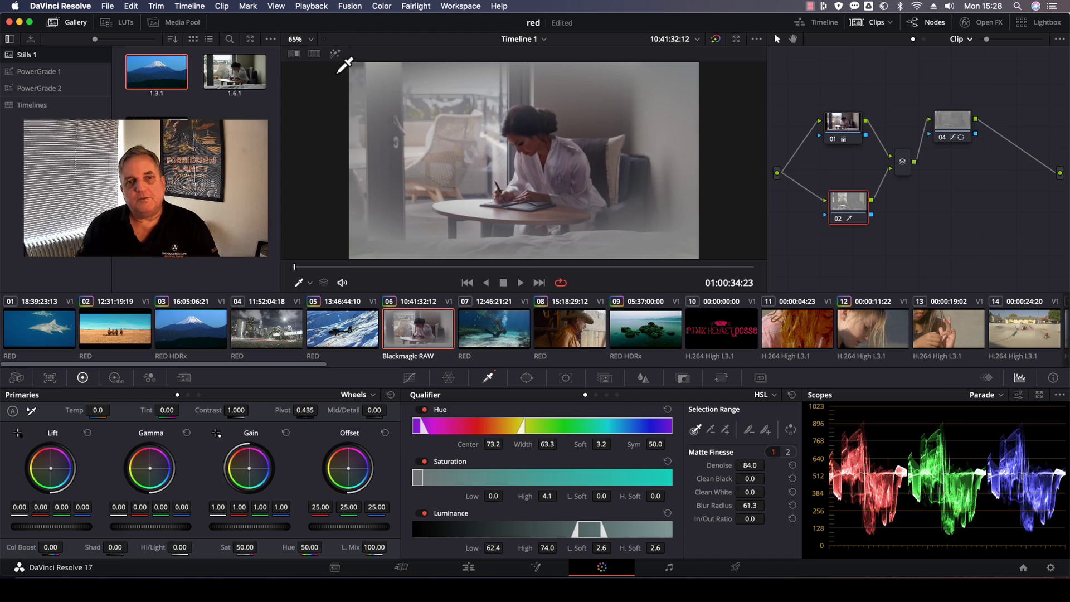
# - Raise node 02's gain to 1.29 and set Blur mode radius to 0.69 so the highlights glow
pyautogui.moveTo(248, 528); pyautogui.dragTo(293, 528)
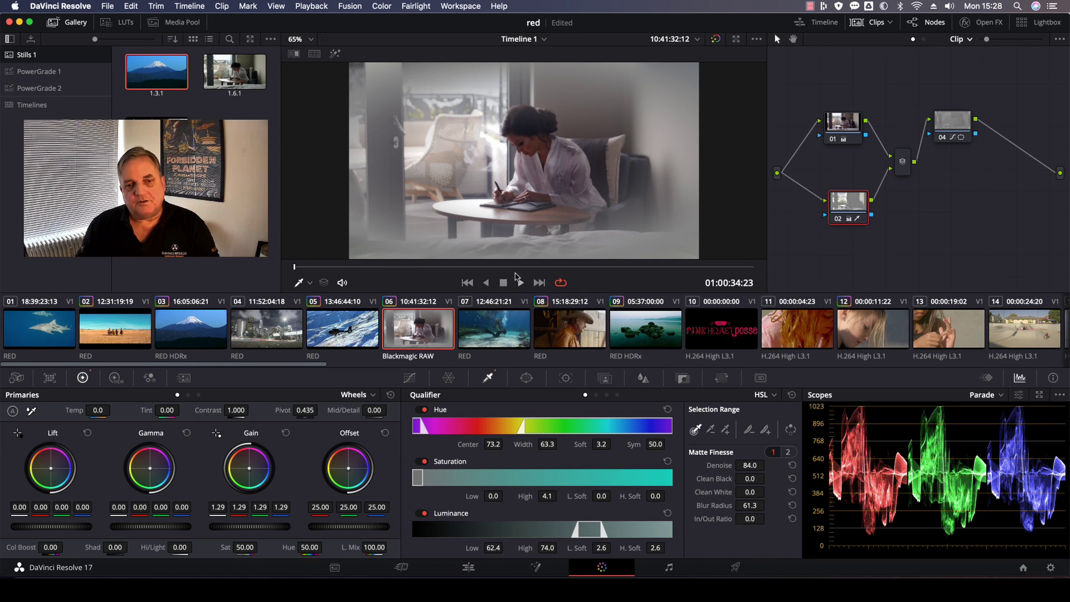
pyautogui.click(643, 379)
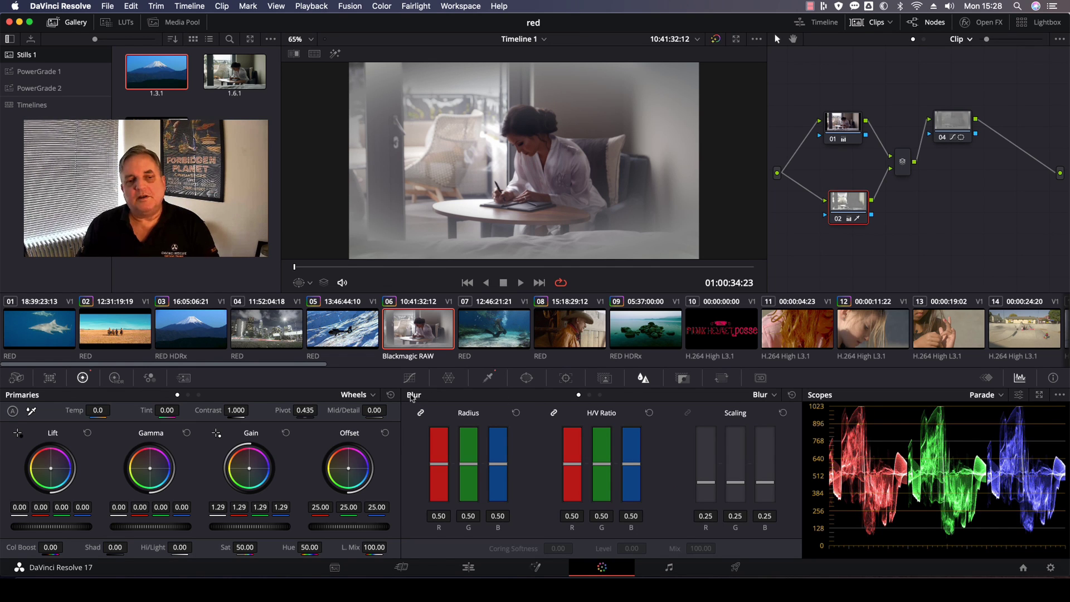
pyautogui.click(774, 394)
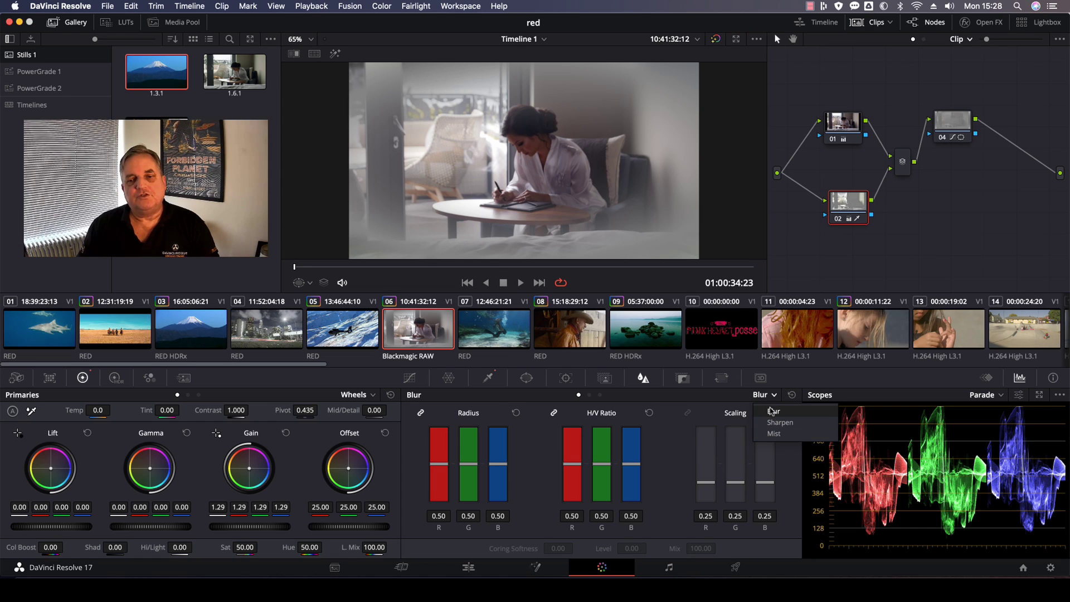
pyautogui.click(772, 411)
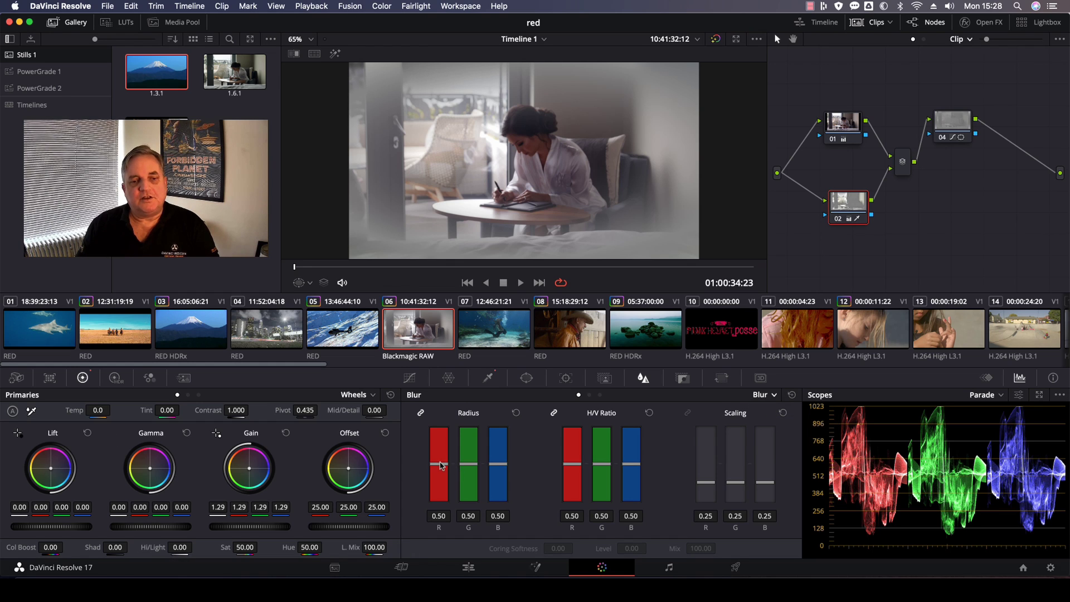
pyautogui.moveTo(439, 468); pyautogui.dragTo(436, 451)
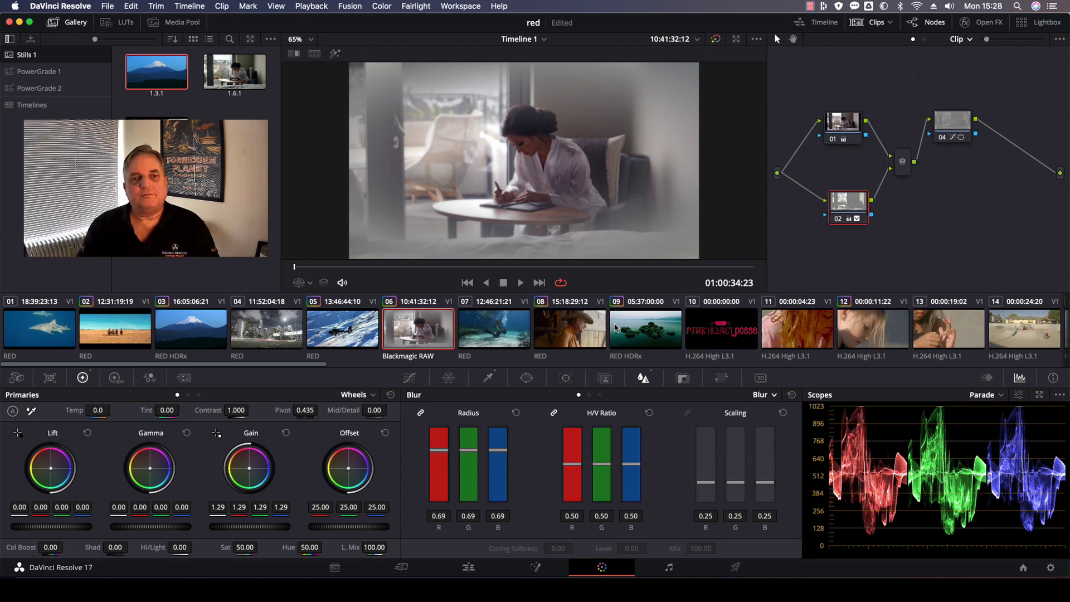
pyautogui.moveTo(474, 268); pyautogui.dragTo(707, 266)
pyautogui.click(716, 39)
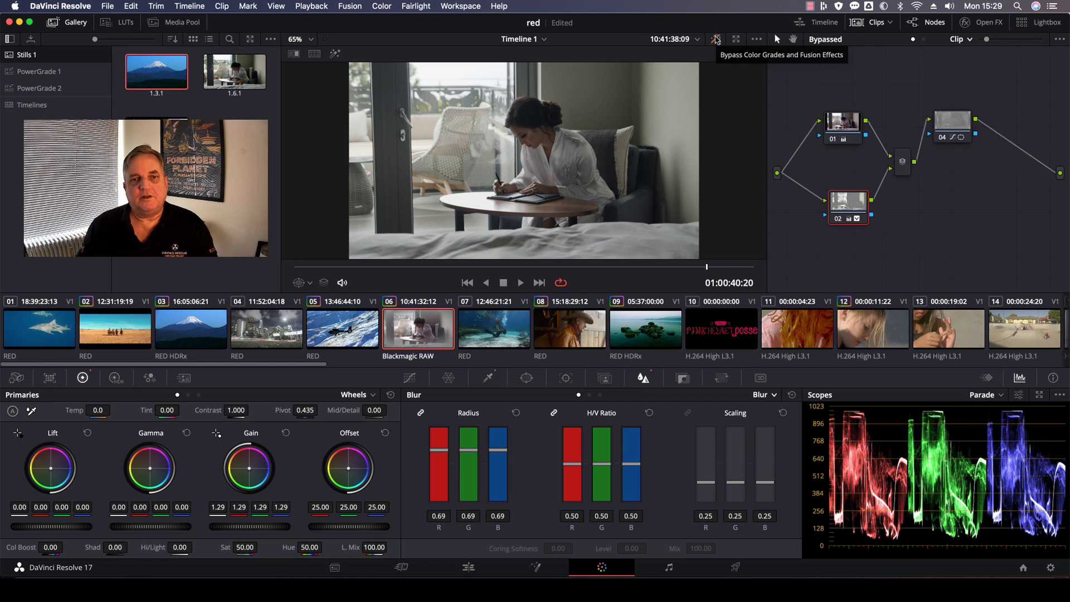
pyautogui.click(716, 39)
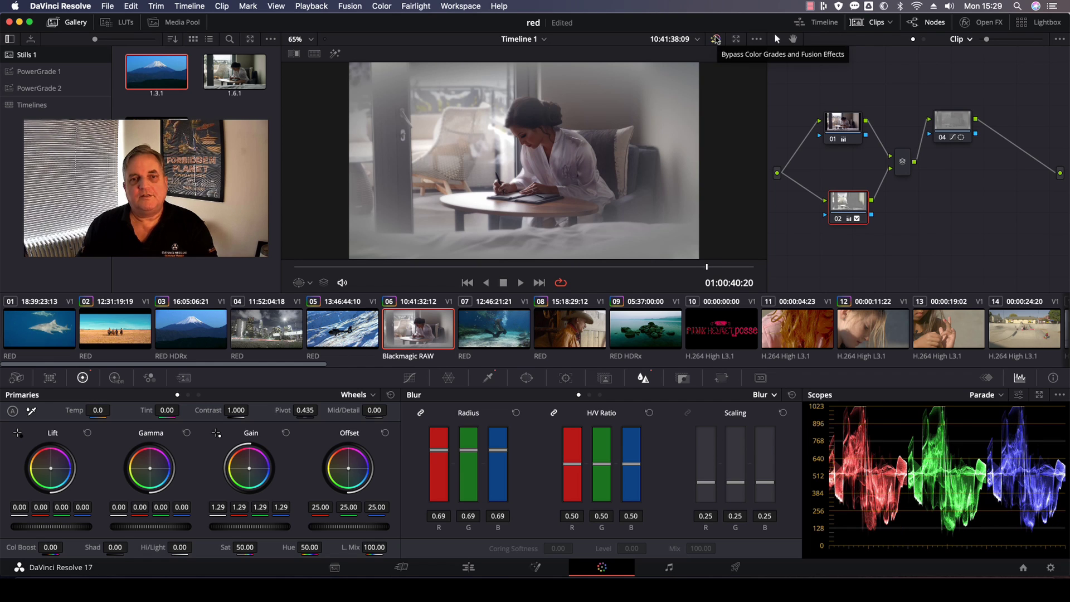